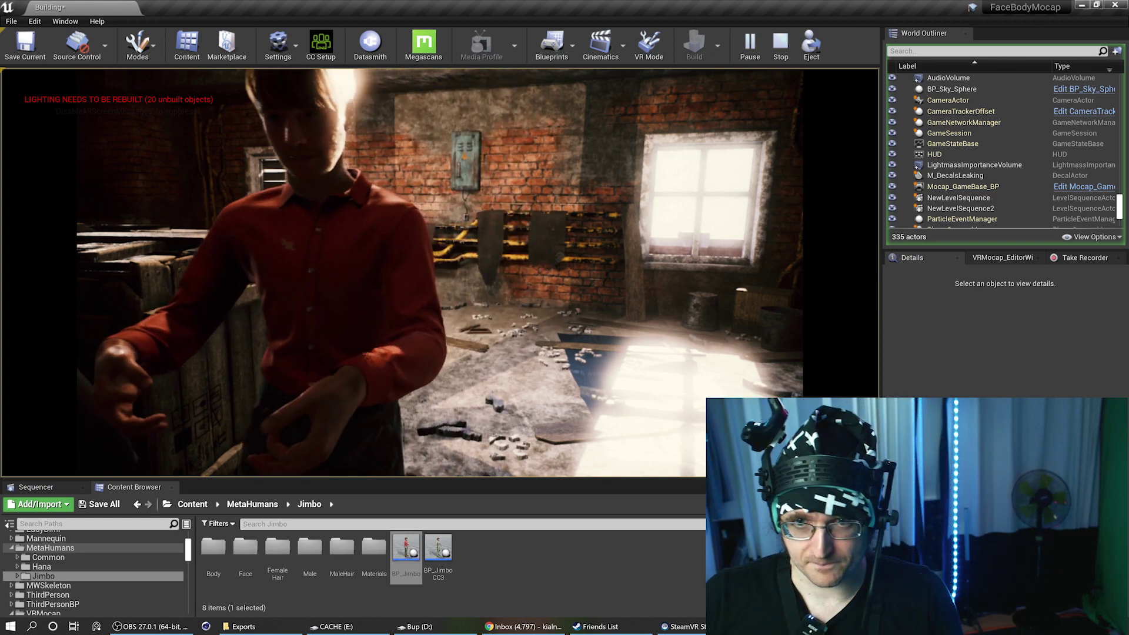
Stop the running play session and review the Body and MocapActor_Component settings in the VRMocap_MovementActor_BP blueprint
{"action": "key", "text": "Escape"}
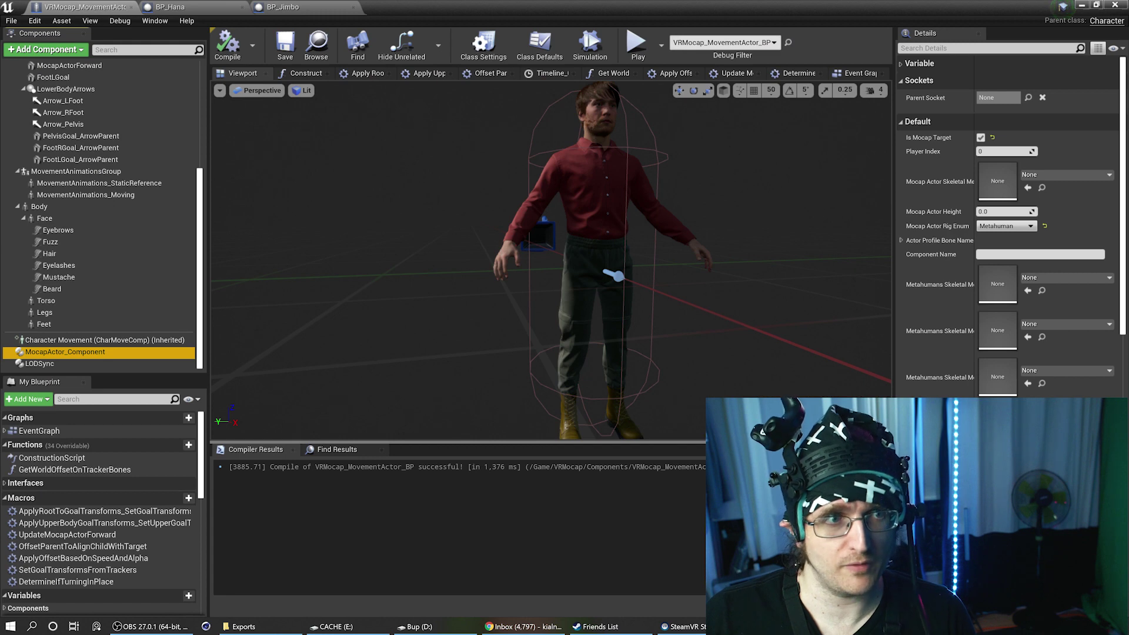
{"action": "left_click", "coordinate": [38, 207]}
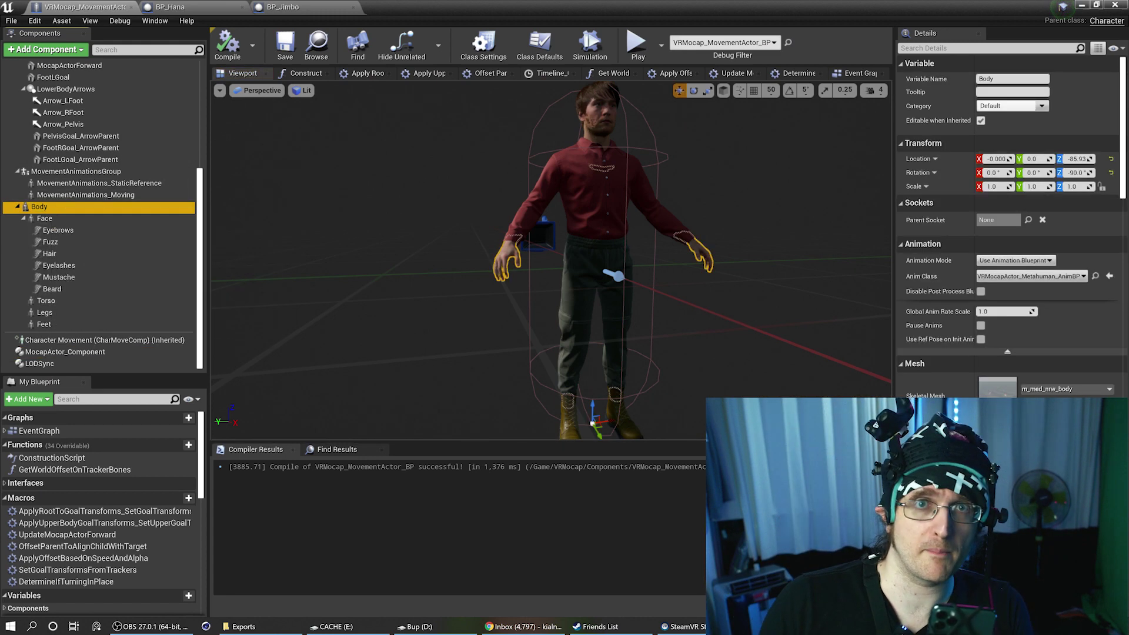
{"action": "right_click_drag", "start_coordinate": [553, 264], "coordinate": [624, 259]}
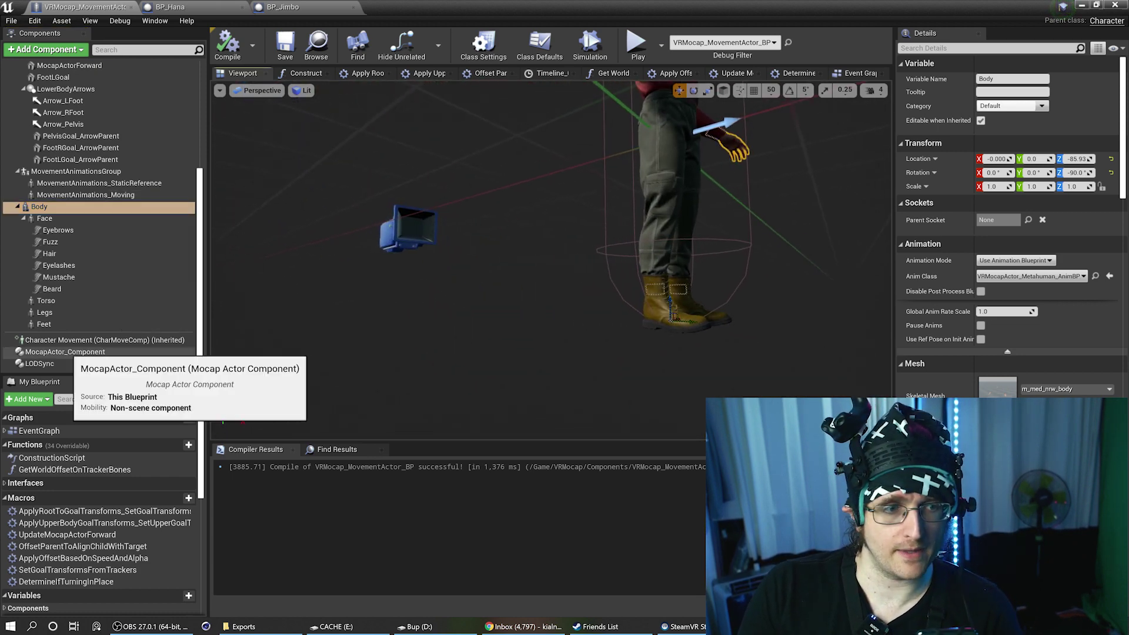
{"action": "left_click", "coordinate": [65, 352]}
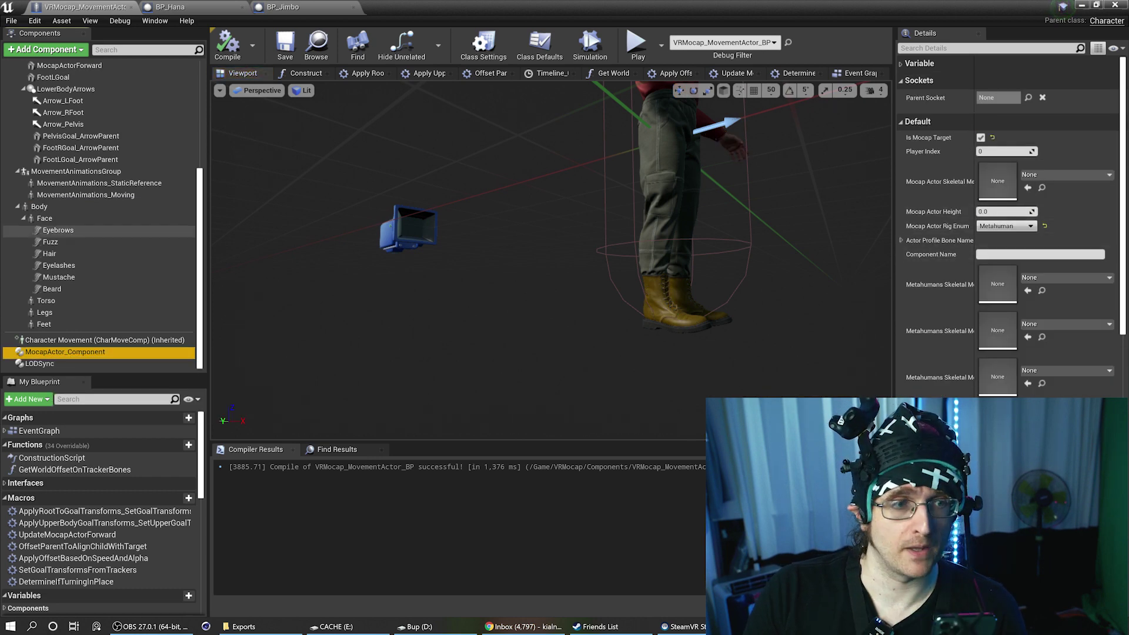
{"action": "left_click", "coordinate": [39, 206]}
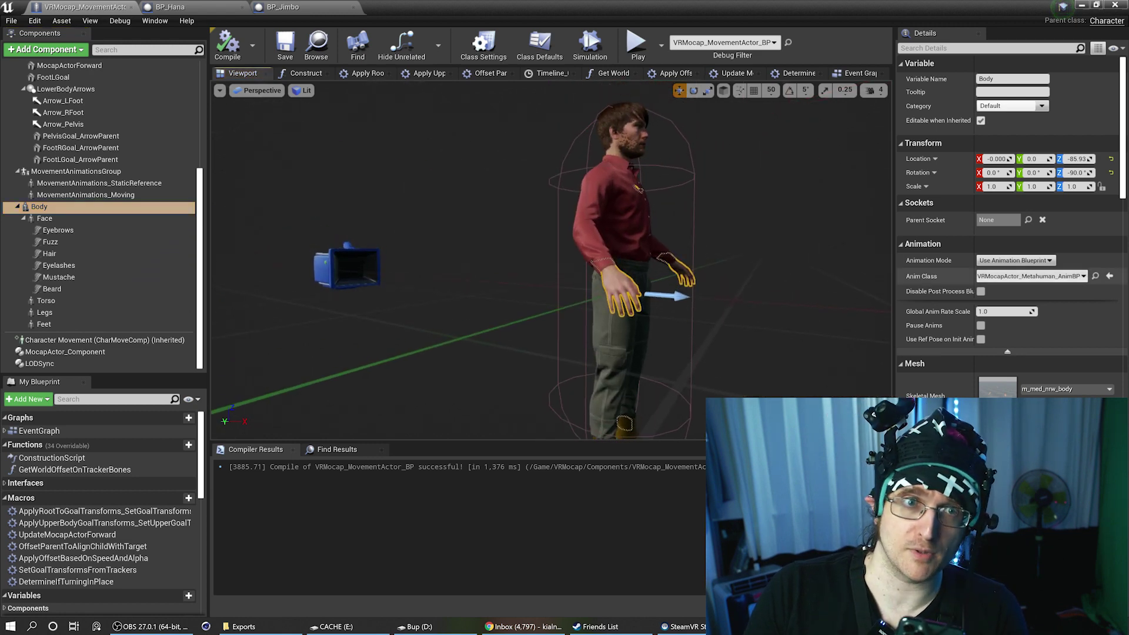
Delete the MetaHuman Body component together with its Face, hair, Torso, Legs and Feet components from the movement actor
{"action": "left_click", "coordinate": [39, 206]}
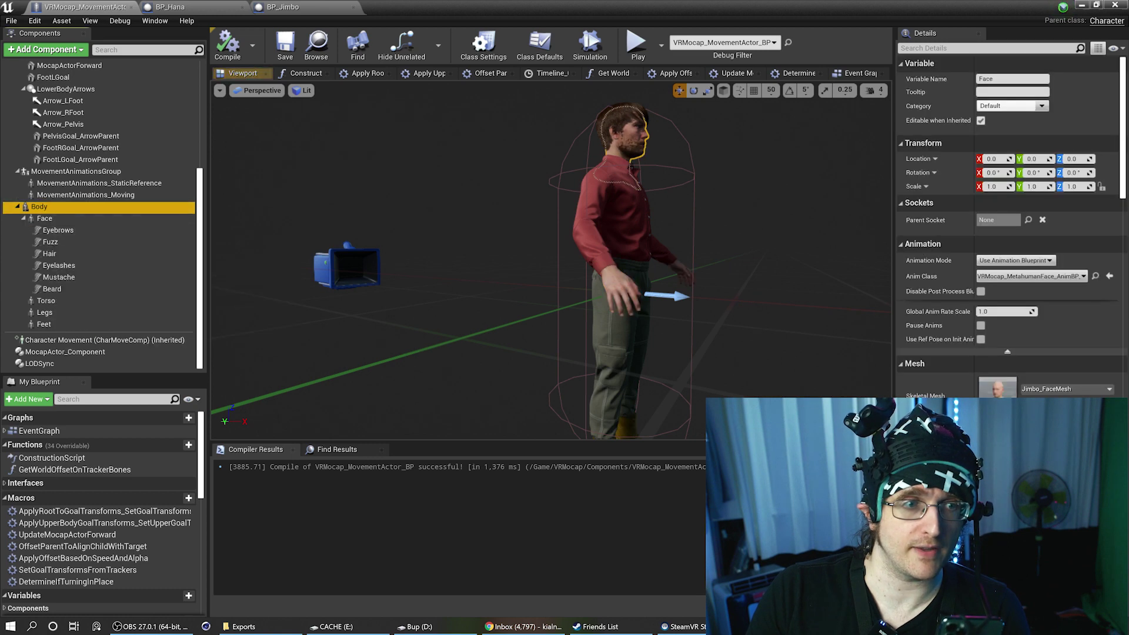
{"action": "left_click", "coordinate": [45, 323], "text": "shift"}
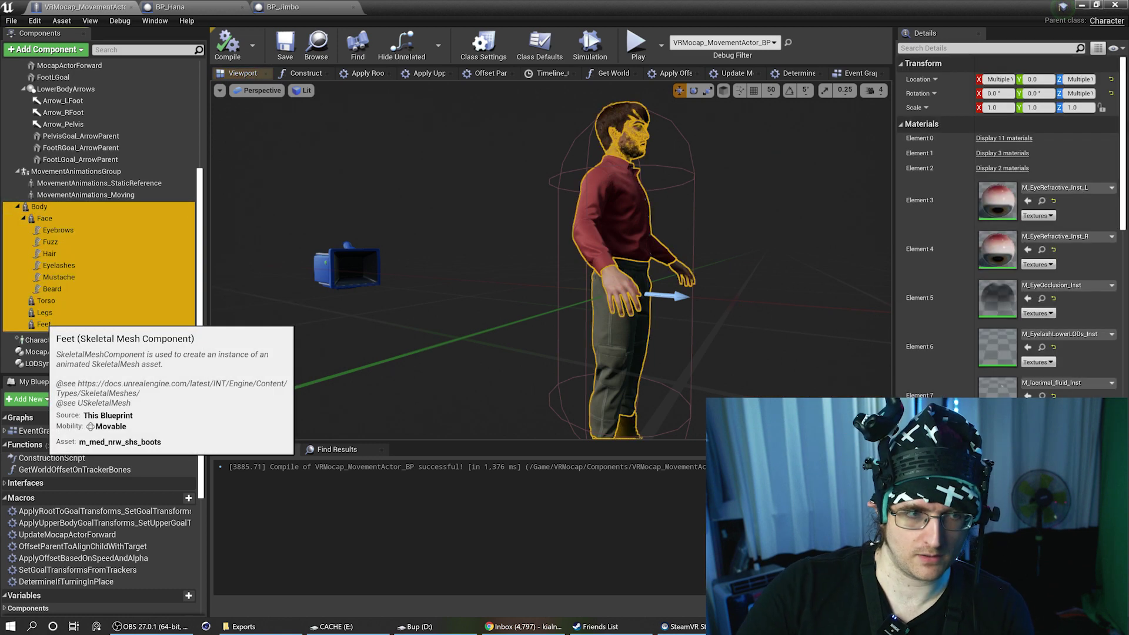
{"action": "key", "text": "Delete"}
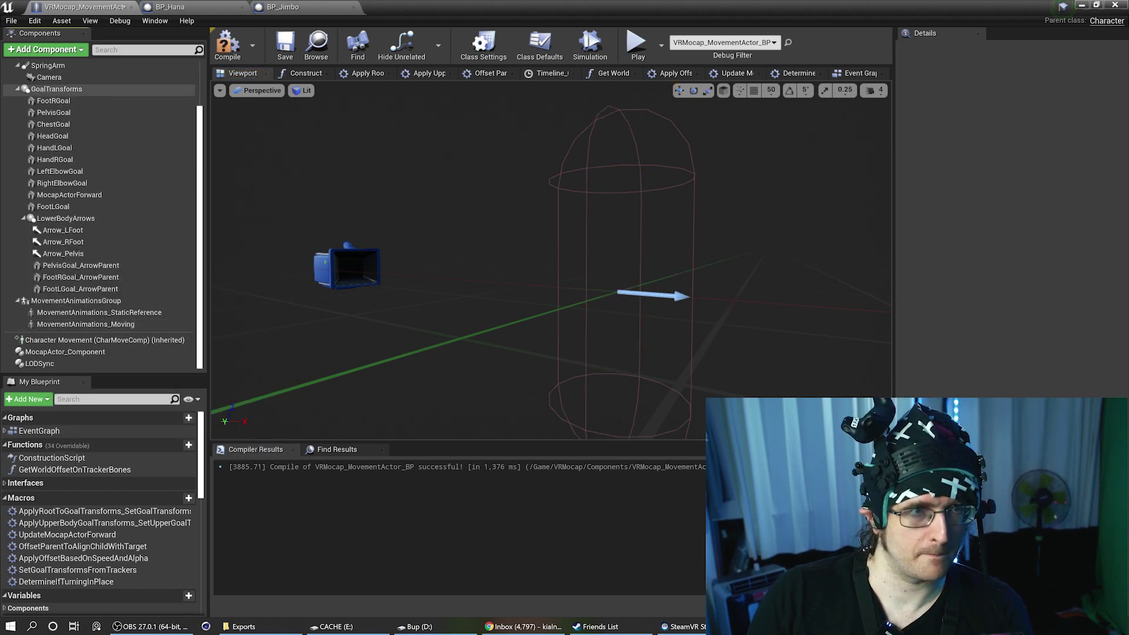
Assign the EthanWinters skeletal mesh to the movement actor's inherited Mesh component
{"action": "scroll", "coordinate": [105, 216], "scroll_direction": "up", "scroll_amount": 1}
{"action": "scroll", "coordinate": [71, 177], "scroll_direction": "up", "scroll_amount": 1}
{"action": "left_click", "coordinate": [59, 104]}
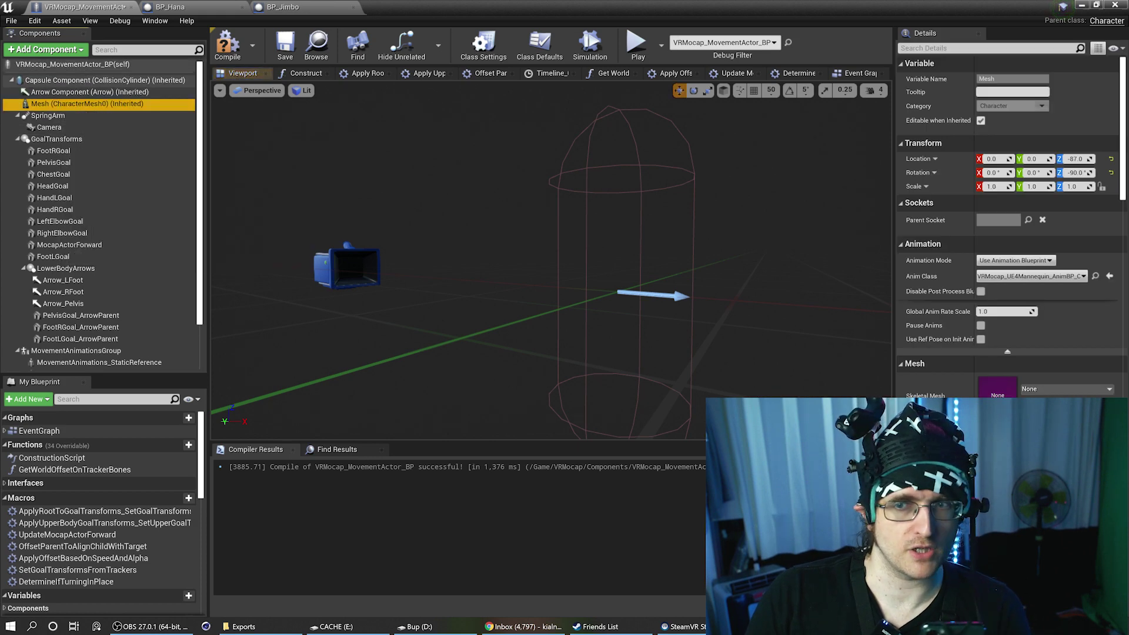
{"action": "left_click", "coordinate": [1065, 389]}
{"action": "type", "text": "ethan"}
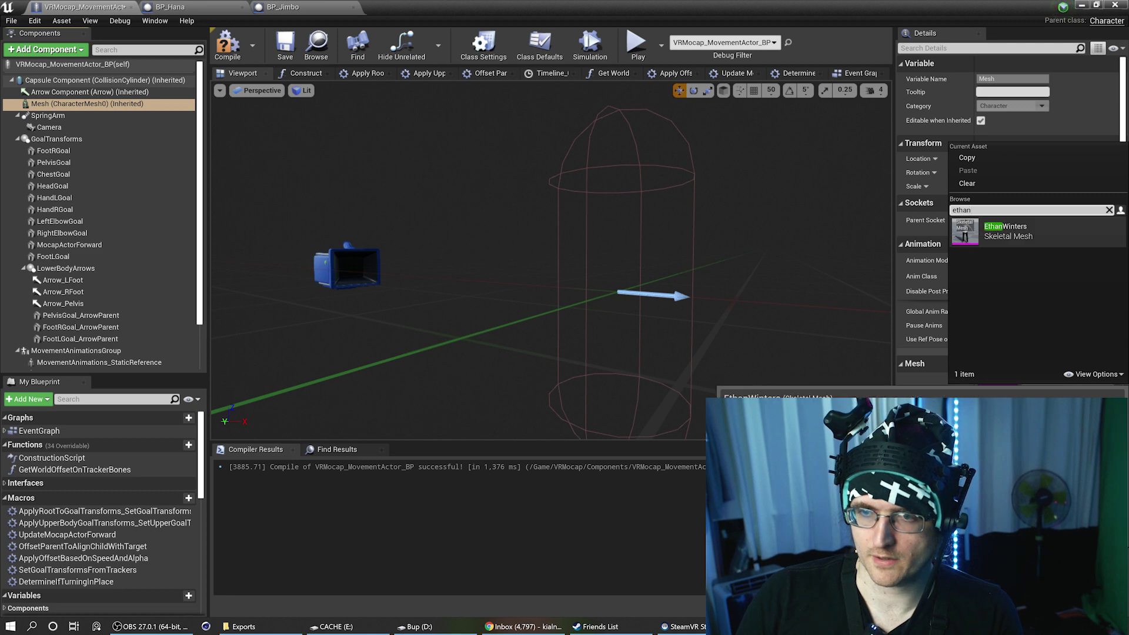
{"action": "key", "text": "Return"}
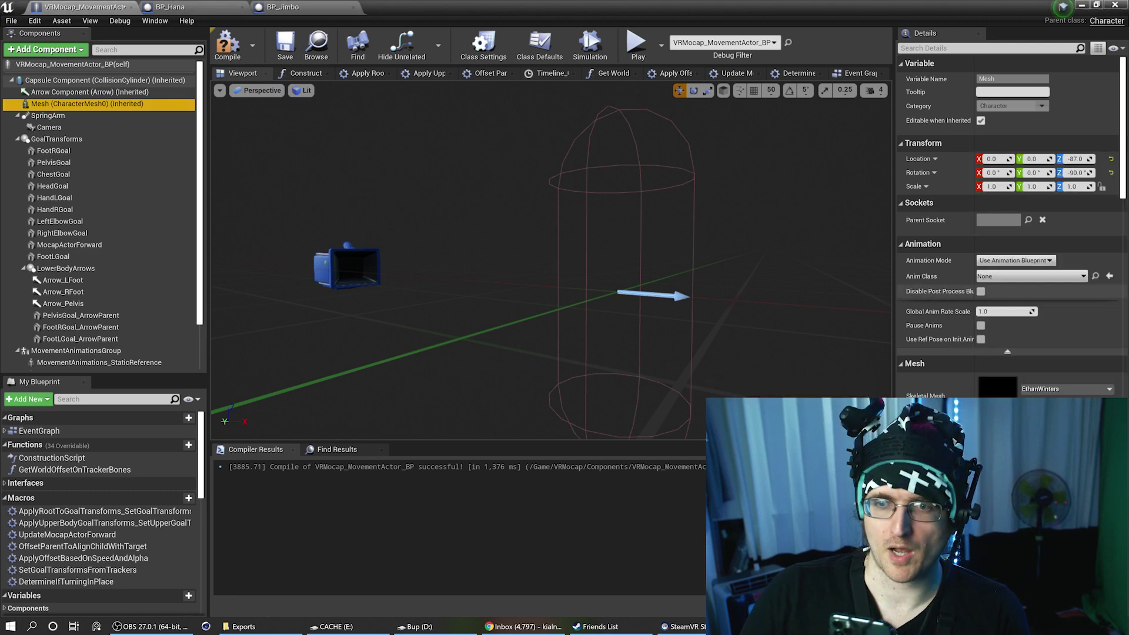
Set the Mesh component's animation class to VRMocapActor_CC3_AnimBP and compile the blueprint
{"action": "left_click", "coordinate": [1029, 276]}
{"action": "type", "text": "cc3"}
{"action": "left_click", "coordinate": [1007, 316]}
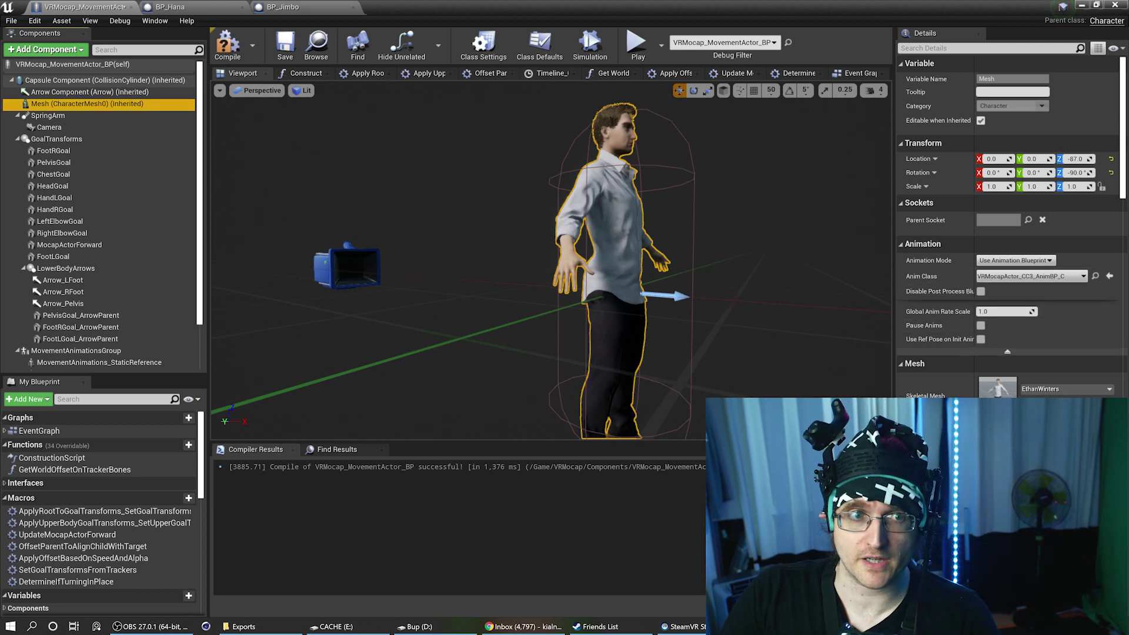
{"action": "left_click", "coordinate": [226, 45]}
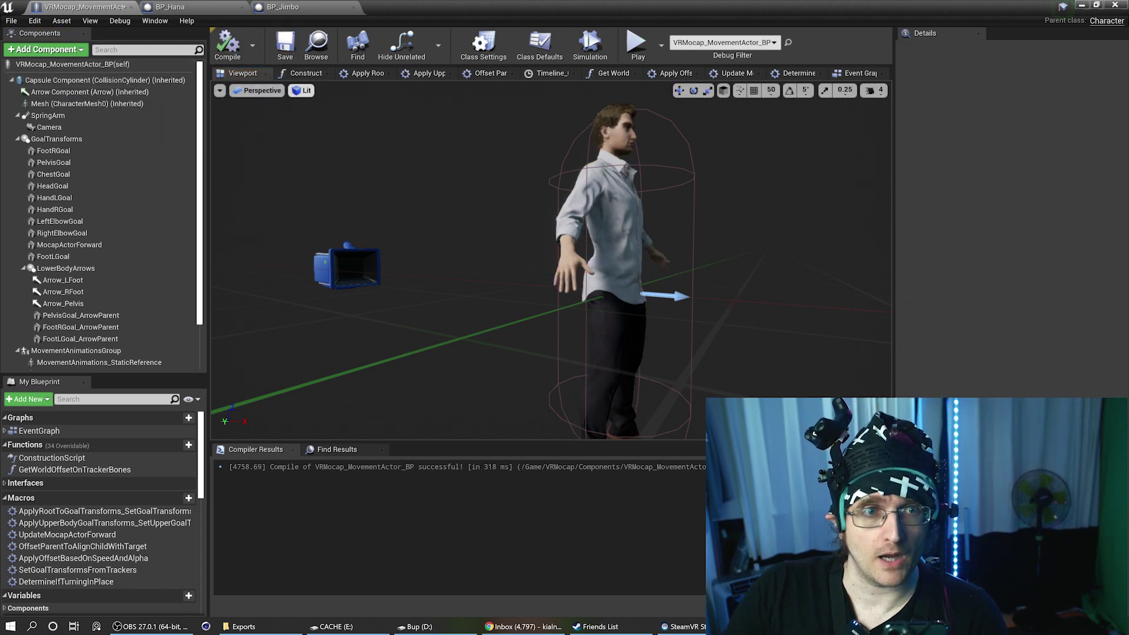
Set the Mocap Actor Rig Enum of MocapActor_Component to CC3
{"action": "scroll", "coordinate": [100, 306], "scroll_direction": "down", "scroll_amount": 2}
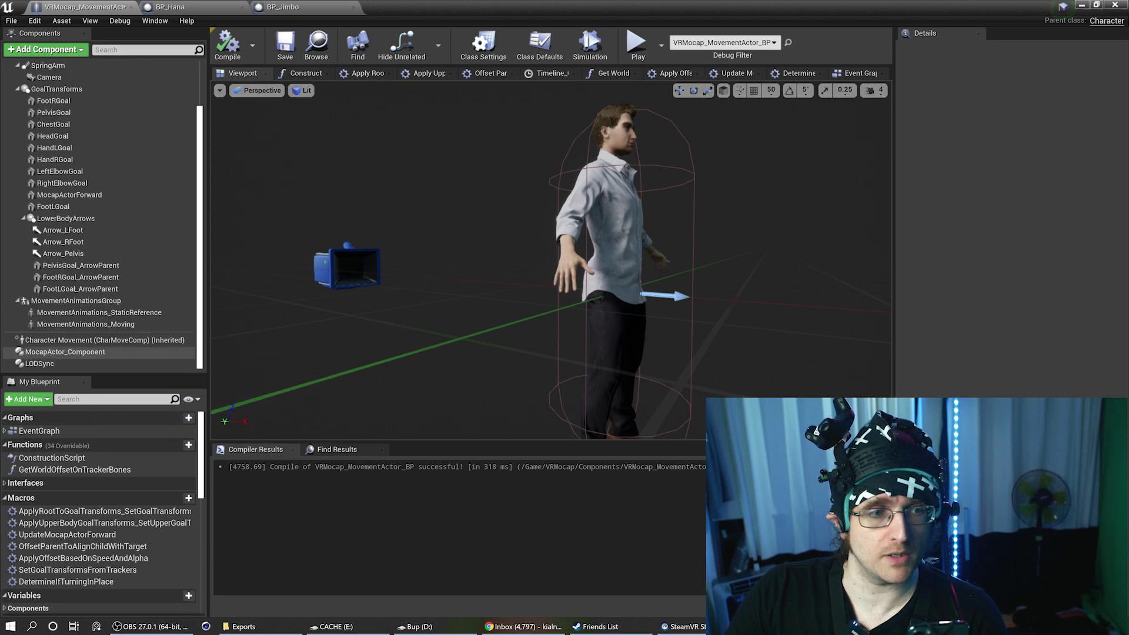
{"action": "left_click", "coordinate": [64, 352]}
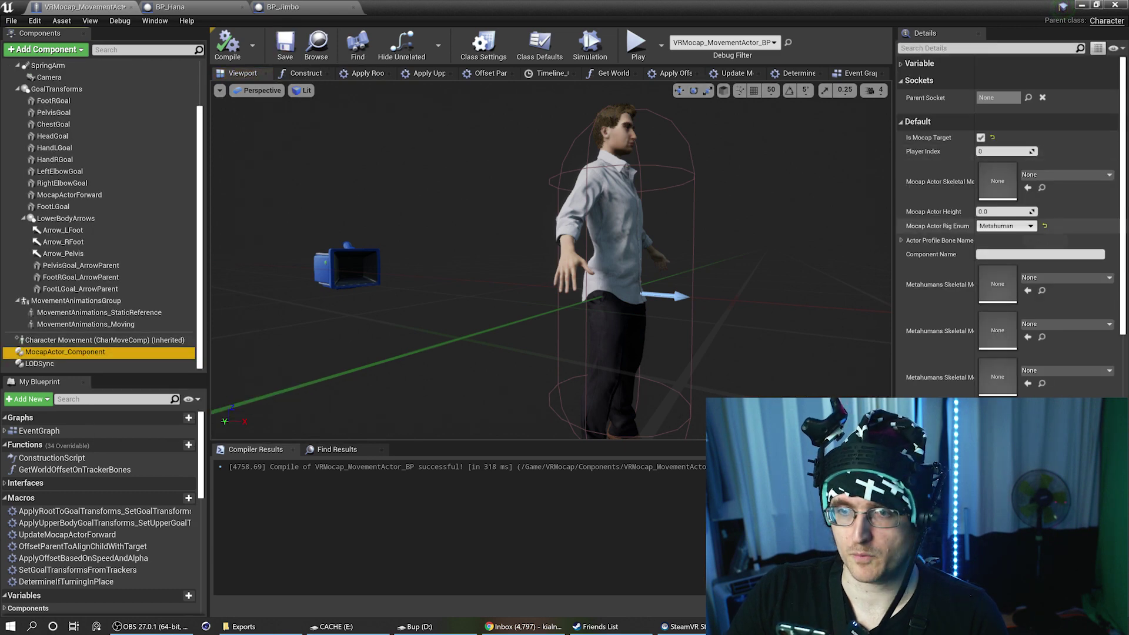
{"action": "left_click", "coordinate": [1006, 226]}
{"action": "left_click", "coordinate": [999, 247]}
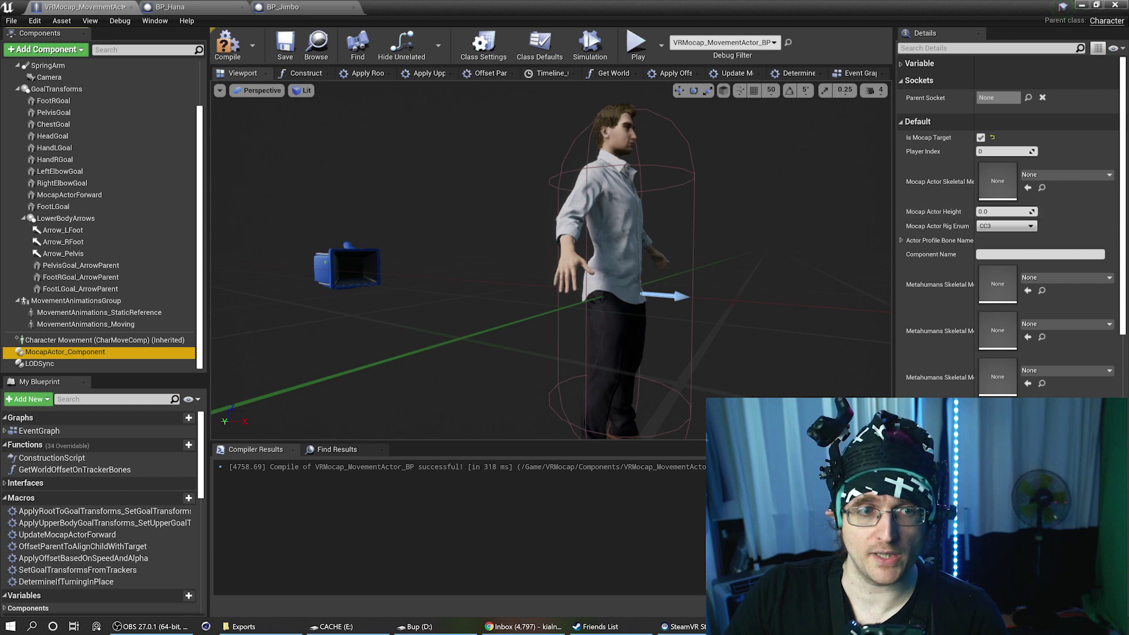
Recheck the Mesh and MocapActor_Component settings, and compile and save the movement actor blueprint
{"action": "scroll", "coordinate": [88, 102], "scroll_direction": "up", "scroll_amount": 2}
{"action": "left_click", "coordinate": [60, 90]}
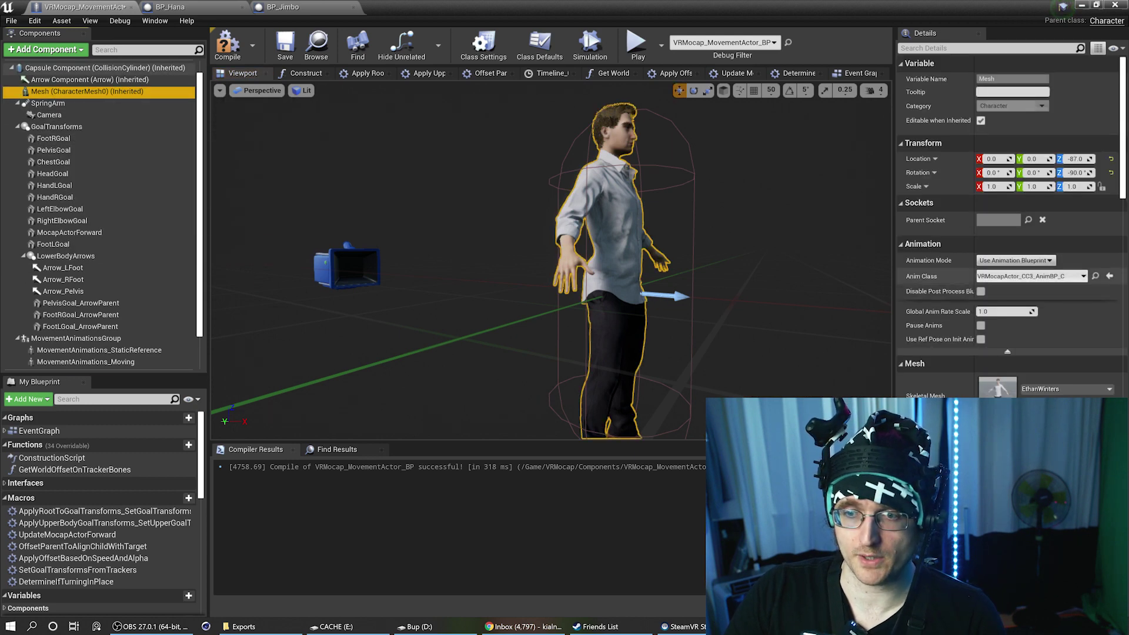
{"action": "scroll", "coordinate": [89, 235], "scroll_direction": "down", "scroll_amount": 2}
{"action": "left_click", "coordinate": [60, 352]}
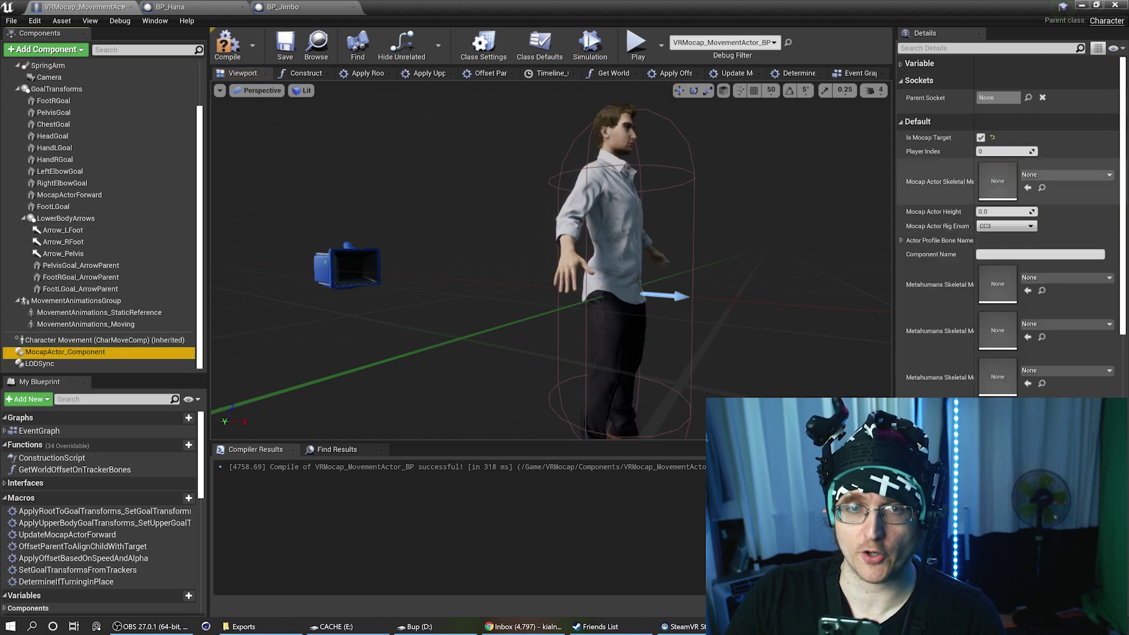
{"action": "left_click", "coordinate": [228, 46]}
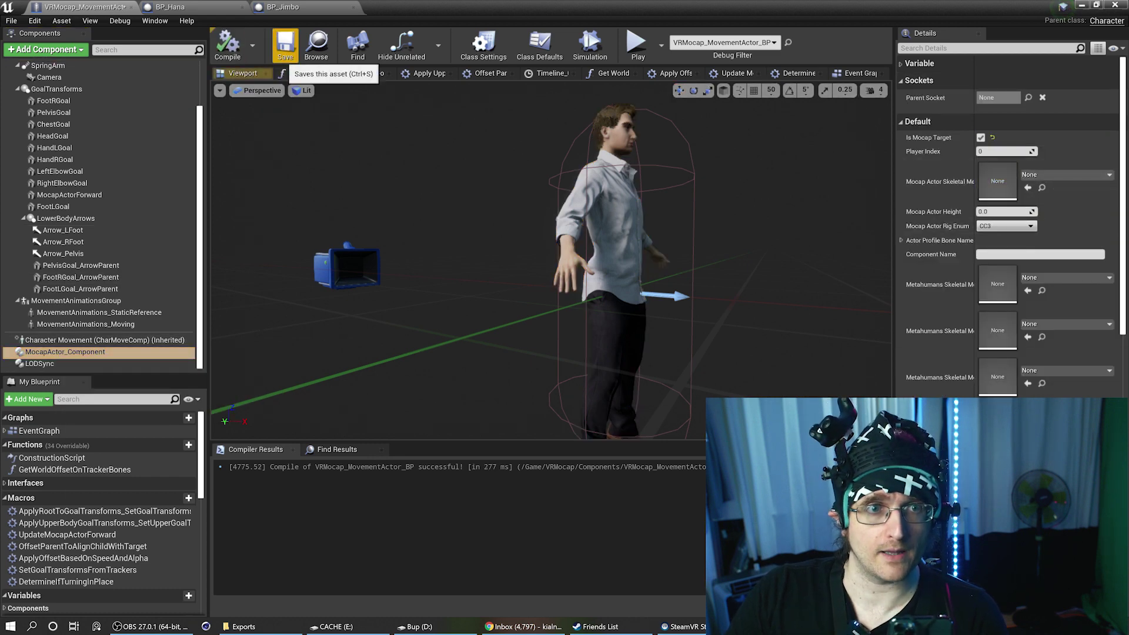
{"action": "left_click", "coordinate": [285, 46]}
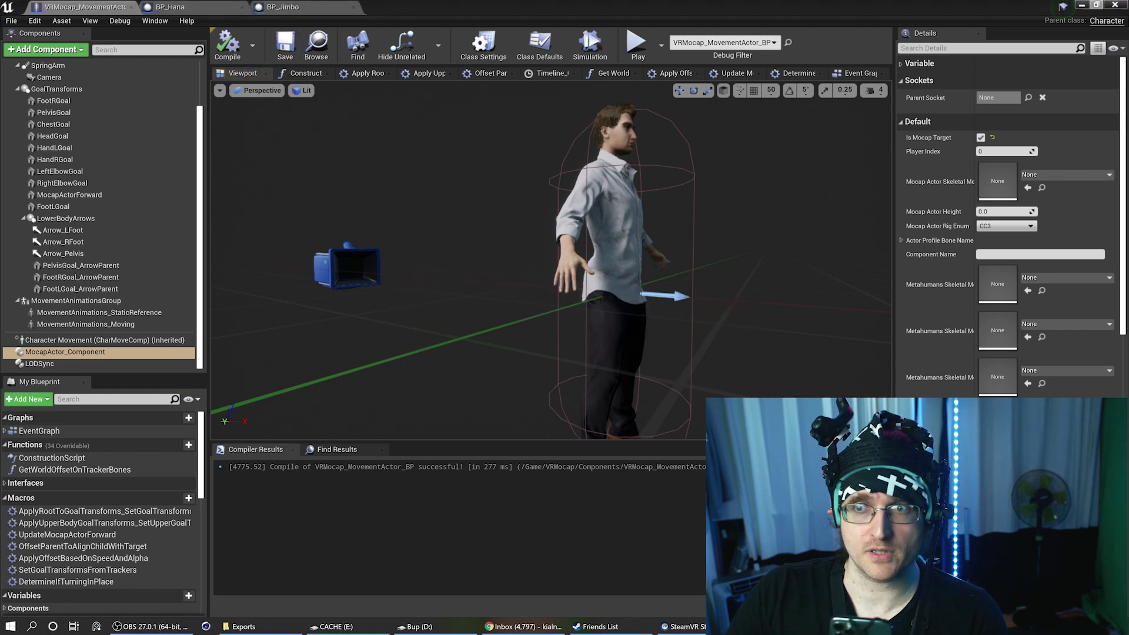
Return to the level editor and inspect the MocapActor_Component settings of the placed VRMocap_MovementActor_BP
{"action": "key", "text": "alt+Tab"}
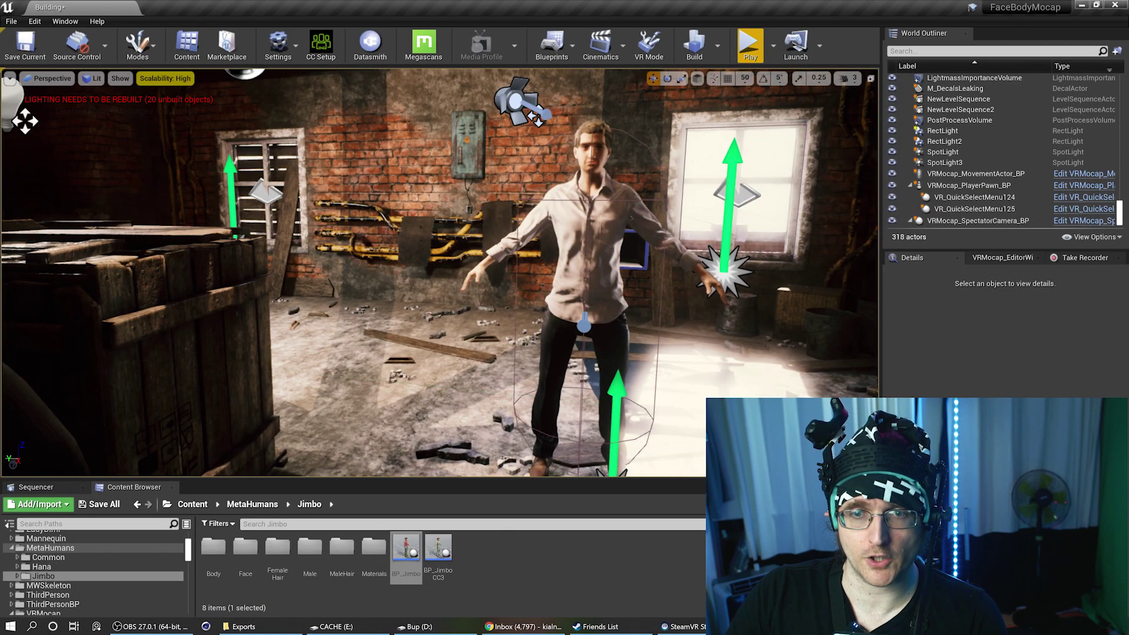
{"action": "left_click", "coordinate": [582, 236]}
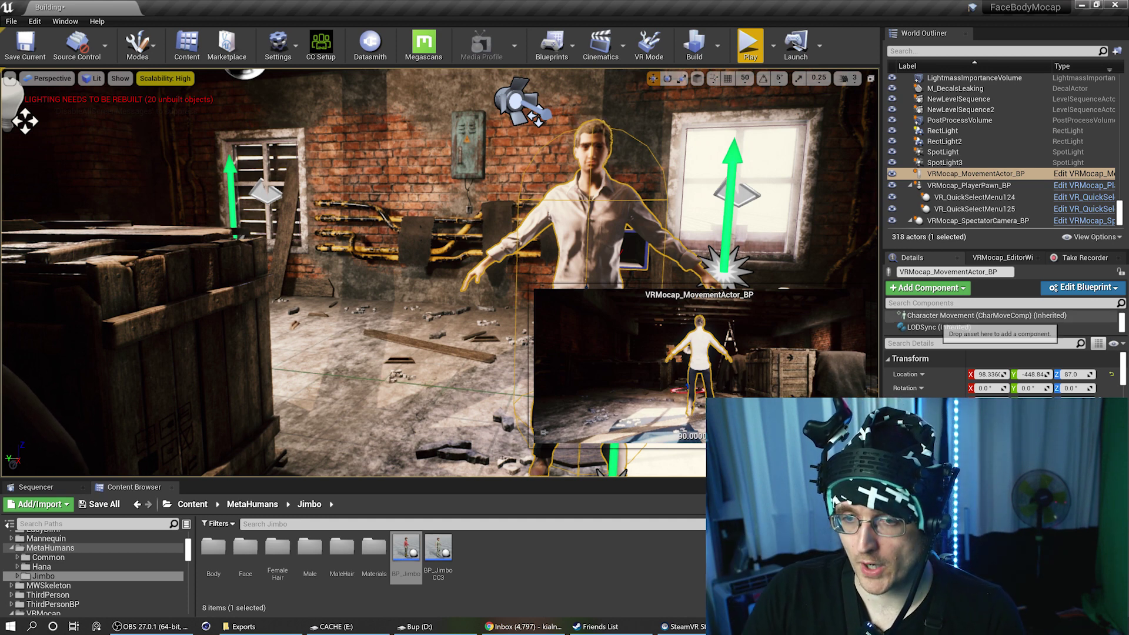
{"action": "scroll", "coordinate": [999, 324], "scroll_direction": "up", "scroll_amount": 1}
{"action": "left_click", "coordinate": [964, 322]}
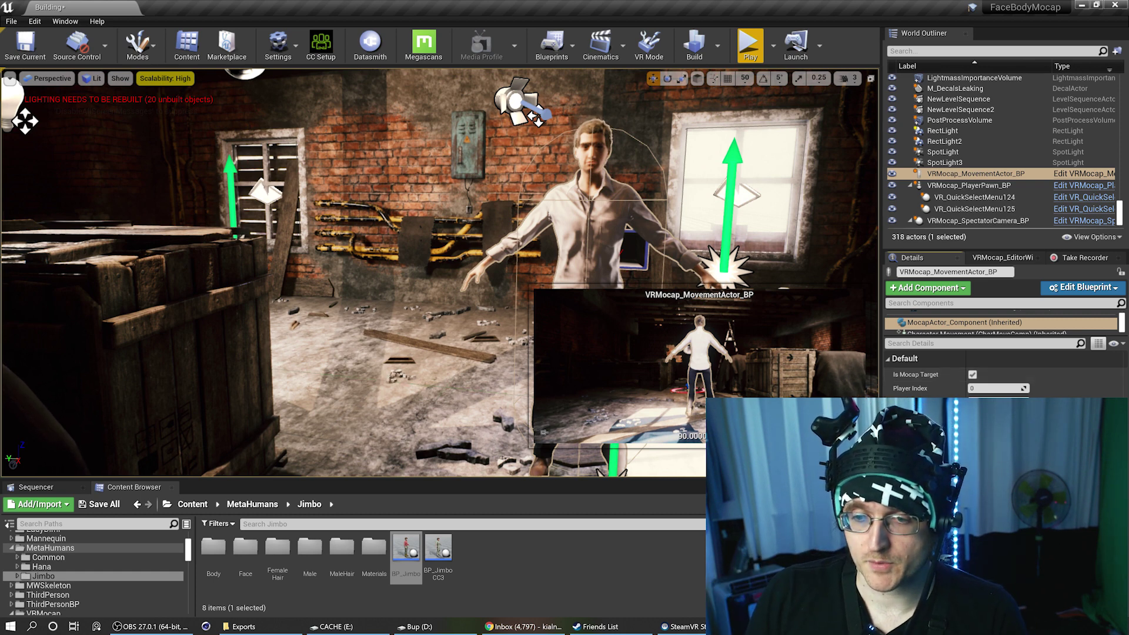
Run the level as a preview to test the new character and end the play session
{"action": "left_click", "coordinate": [749, 45]}
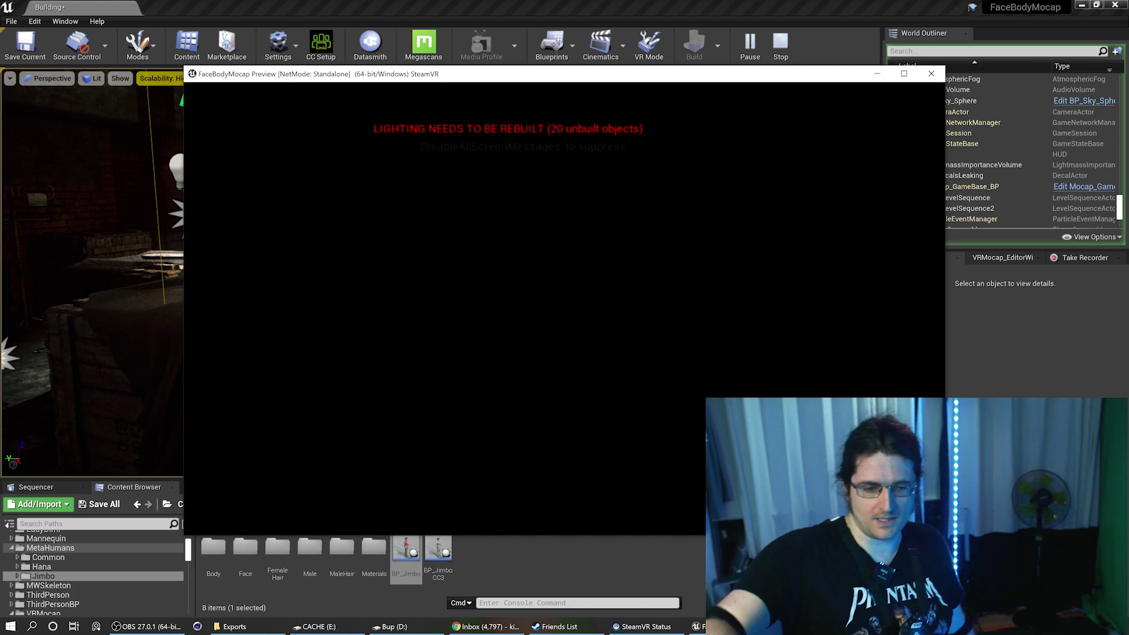
{"action": "key", "text": "Escape"}
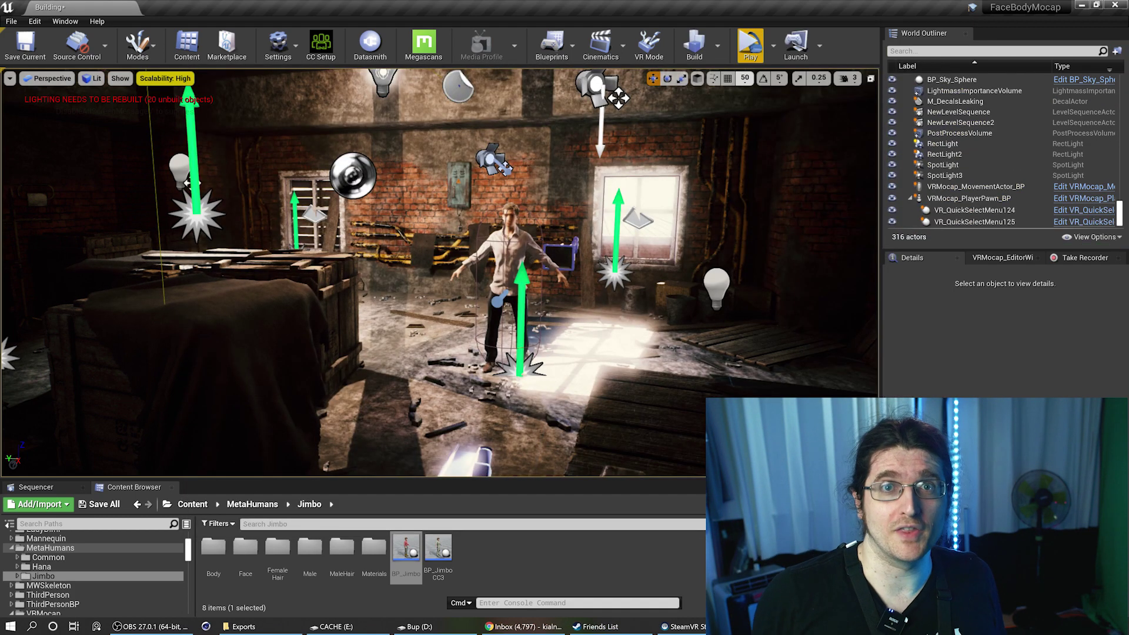